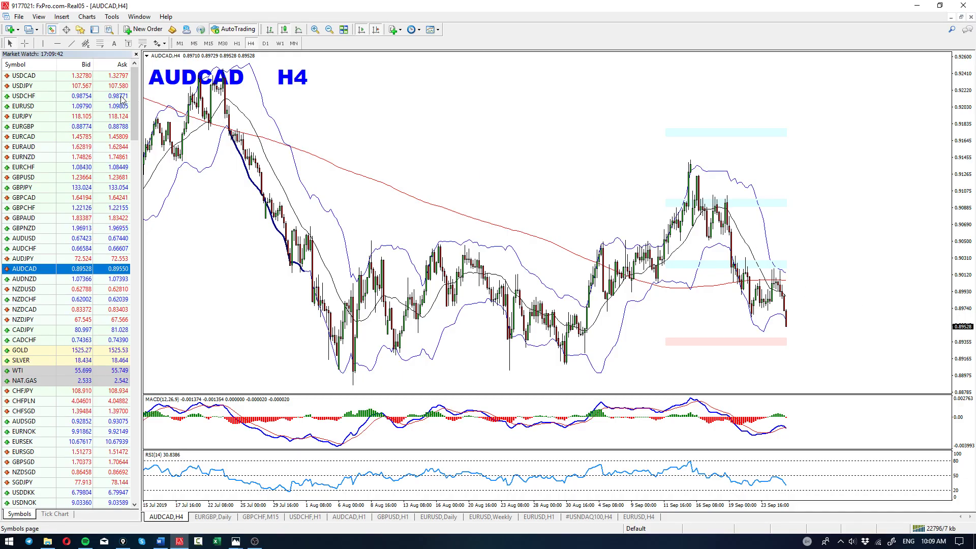
- Load USDCHF into the active chart and set its timeframe to H1
mouse_move(118, 104)
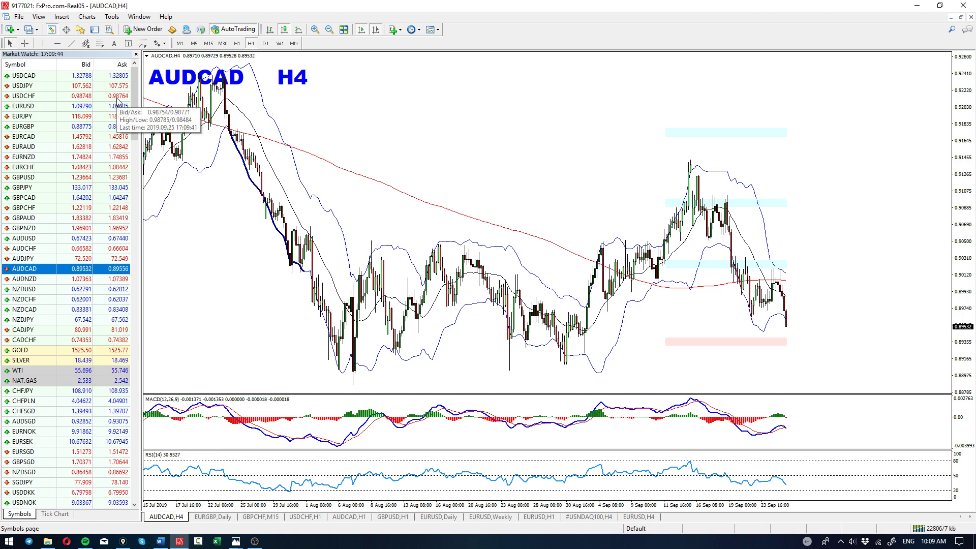
drag(125, 96, 261, 99)
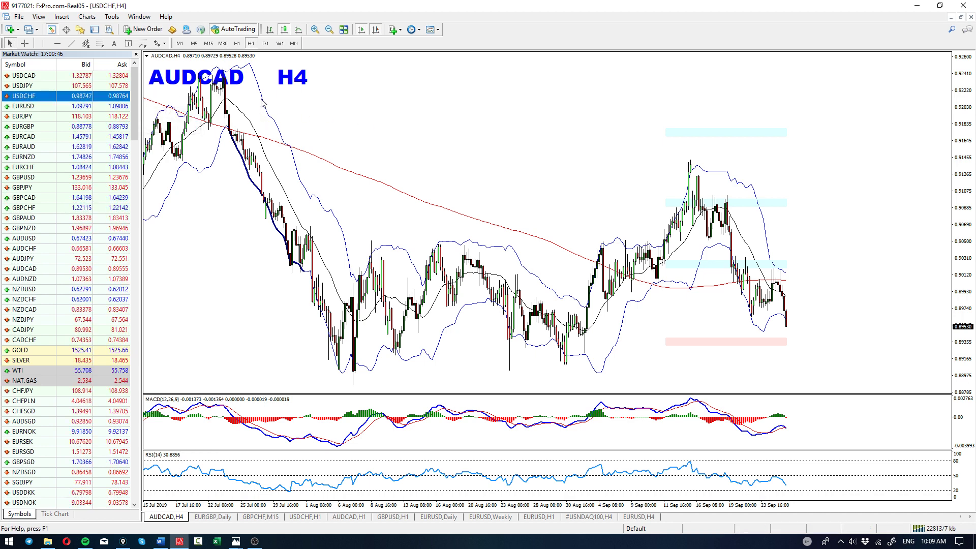
click(237, 44)
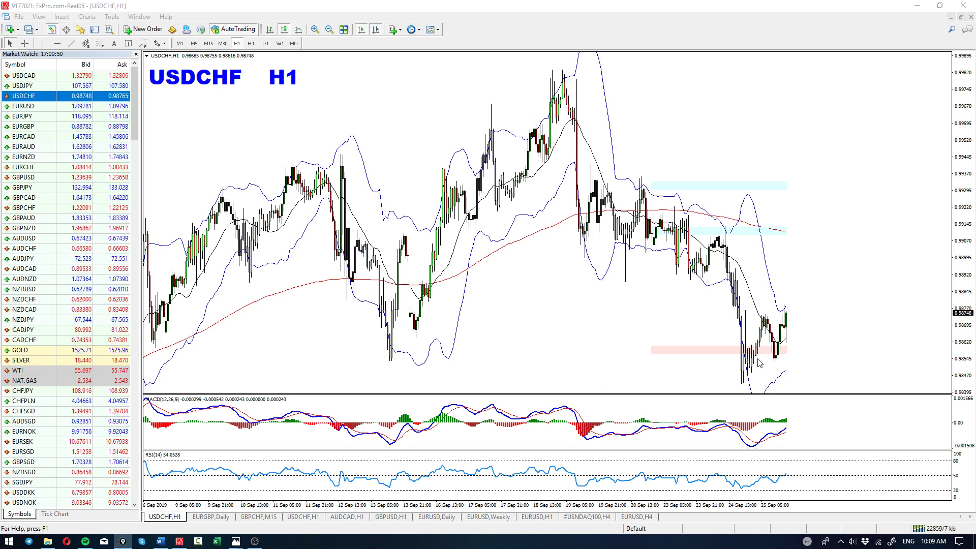
- Mark the support zone and line at USDCHF's recent lows and the rising MACD lines, clearing the drawings at the end
drag(747, 370, 759, 332)
mouse_move(784, 385)
mouse_down()
mouse_move(762, 317)
mouse_move(776, 363)
mouse_move(798, 369)
mouse_move(791, 377)
mouse_up()
key(ctrl+shift+7)
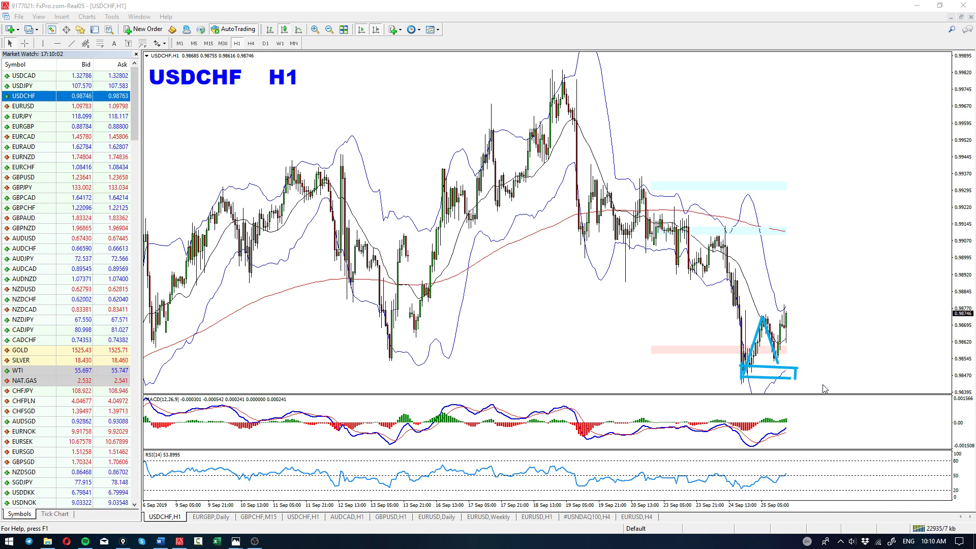
drag(364, 360, 882, 369)
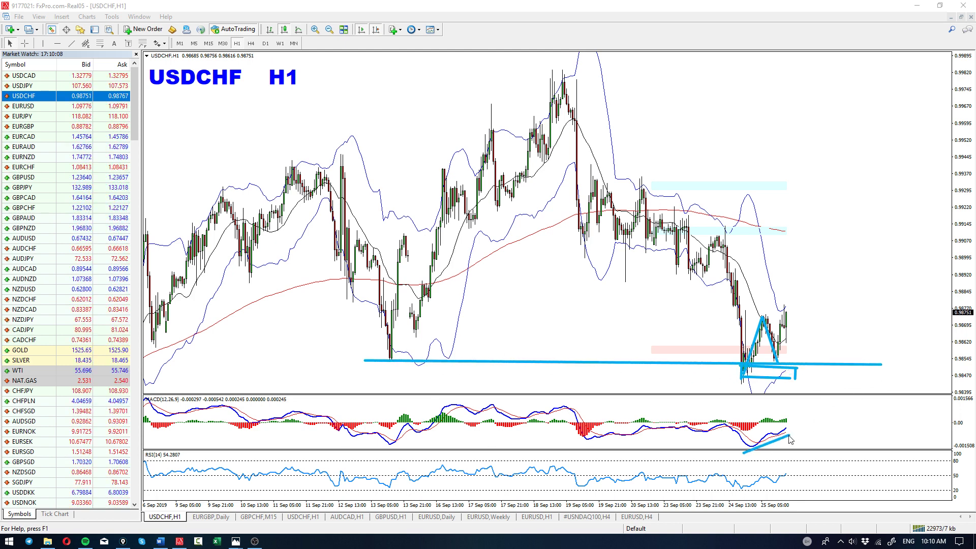
drag(746, 432, 780, 430)
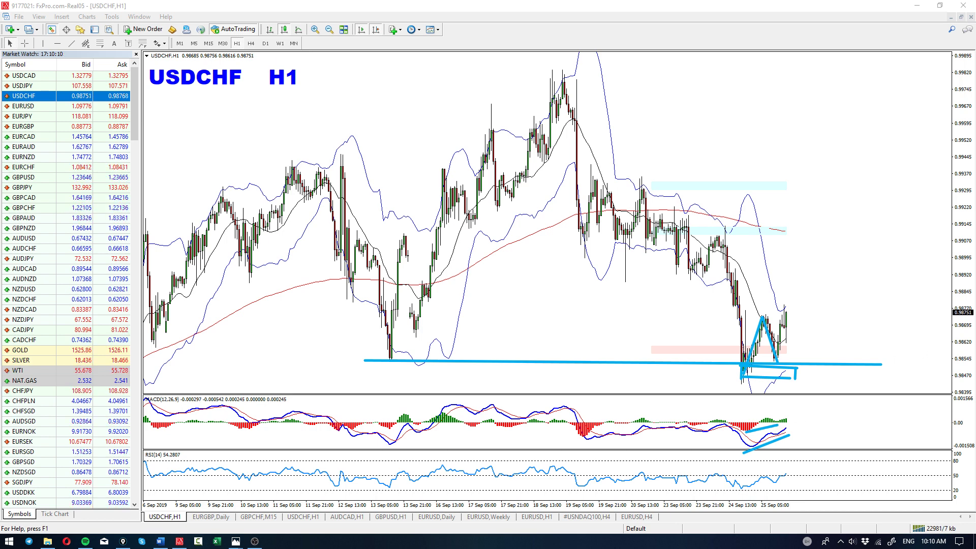
key(Escape)
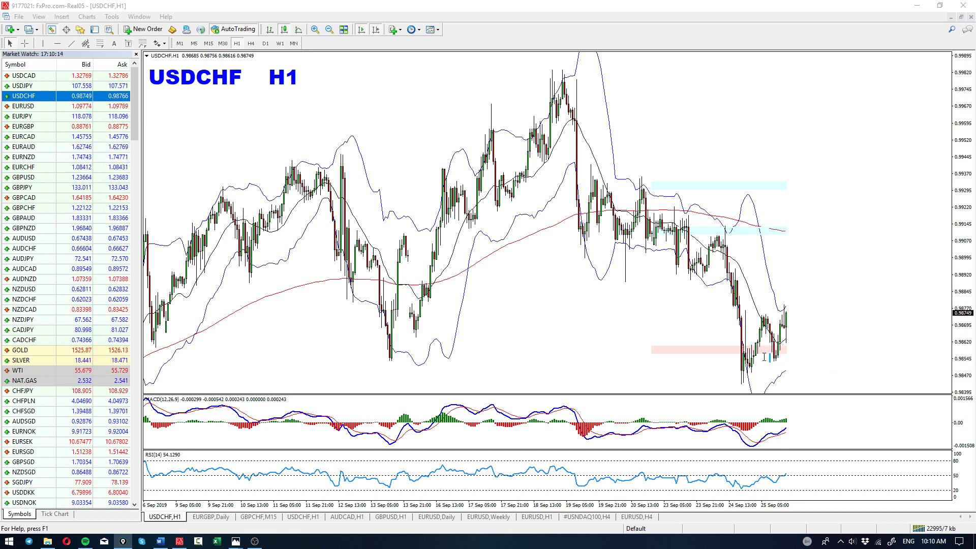
- Outline the latest USDCHF swing with a triangle and the matching MACD rise with two lines, and erase the marks
drag(780, 363, 810, 411)
key(Escape)
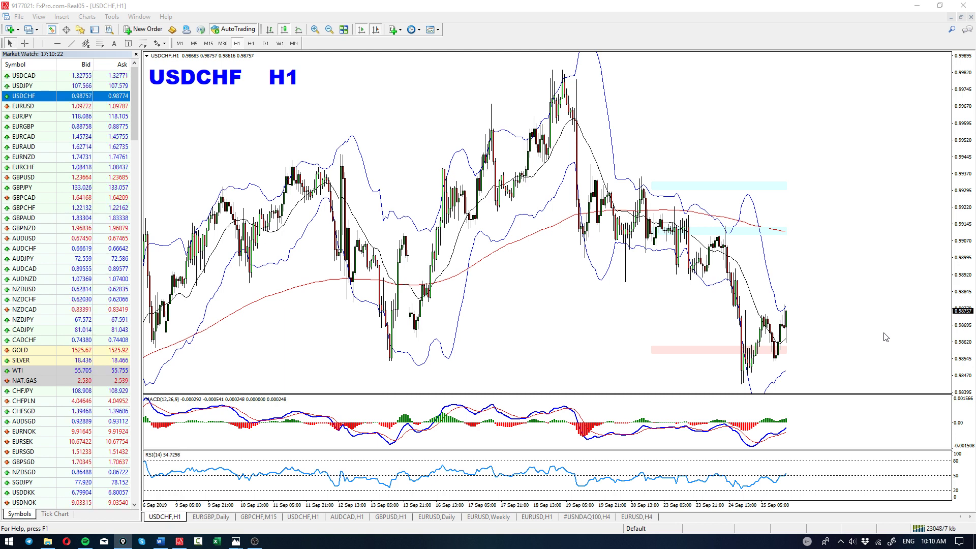
mouse_move(740, 364)
mouse_down()
mouse_move(789, 367)
mouse_move(762, 330)
mouse_move(784, 366)
mouse_up()
drag(755, 449, 772, 442)
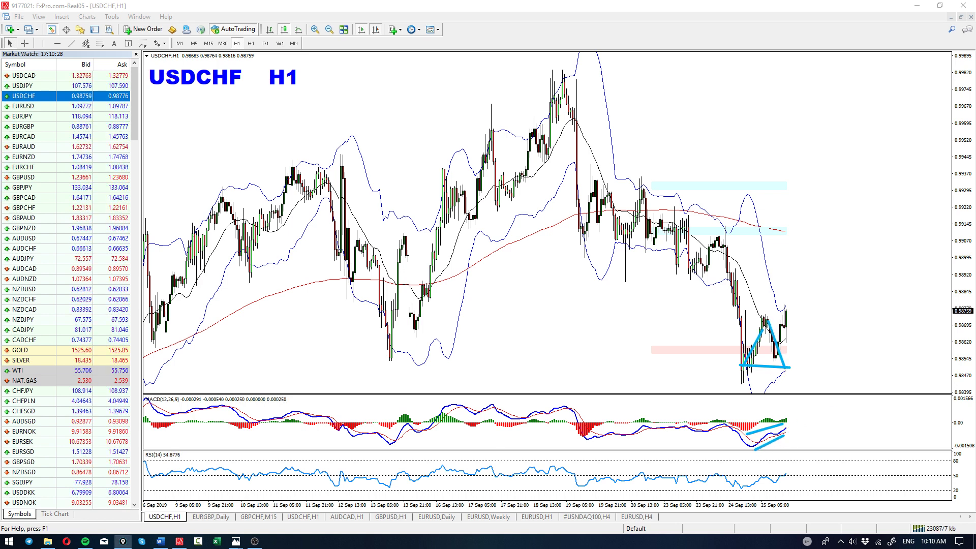
key(Escape)
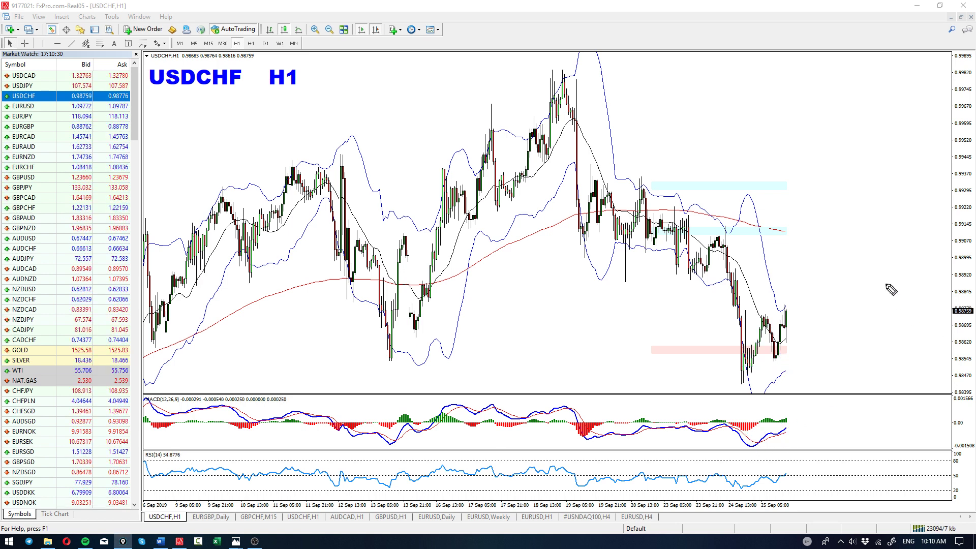
- Draw a descending trendline from USDCHF's 19 September peak through the falling highs, and erase it
drag(894, 252, 833, 296)
drag(819, 243, 870, 293)
key(Escape)
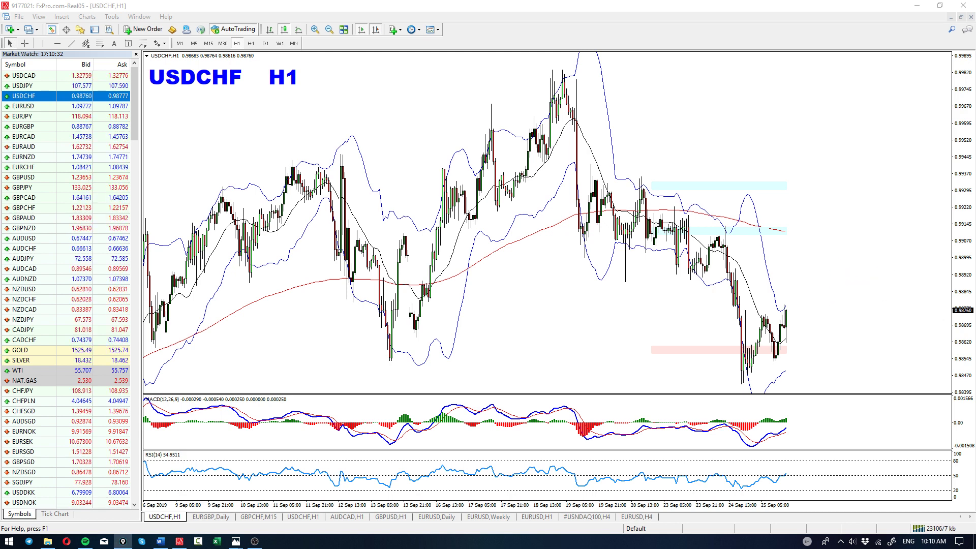
mouse_move(562, 68)
mouse_down()
mouse_move(836, 345)
mouse_move(888, 380)
mouse_up()
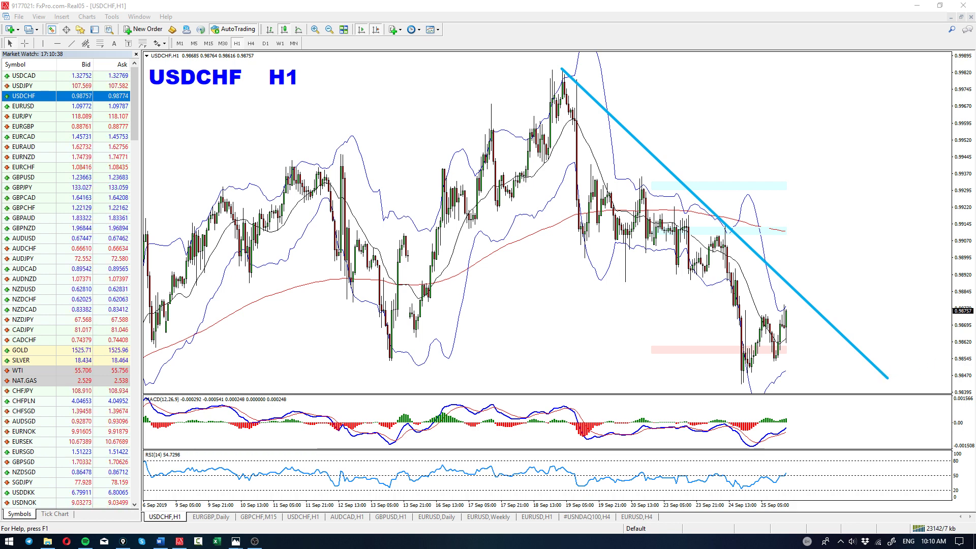
key(Escape)
- Box the support area under USDCHF's 24 September lows and underline the rising MACD, and erase both marks
mouse_move(739, 364)
mouse_down()
mouse_move(781, 366)
mouse_move(782, 387)
mouse_up()
mouse_move(778, 387)
mouse_down()
mouse_move(733, 385)
mouse_move(735, 362)
mouse_up()
drag(747, 448, 795, 428)
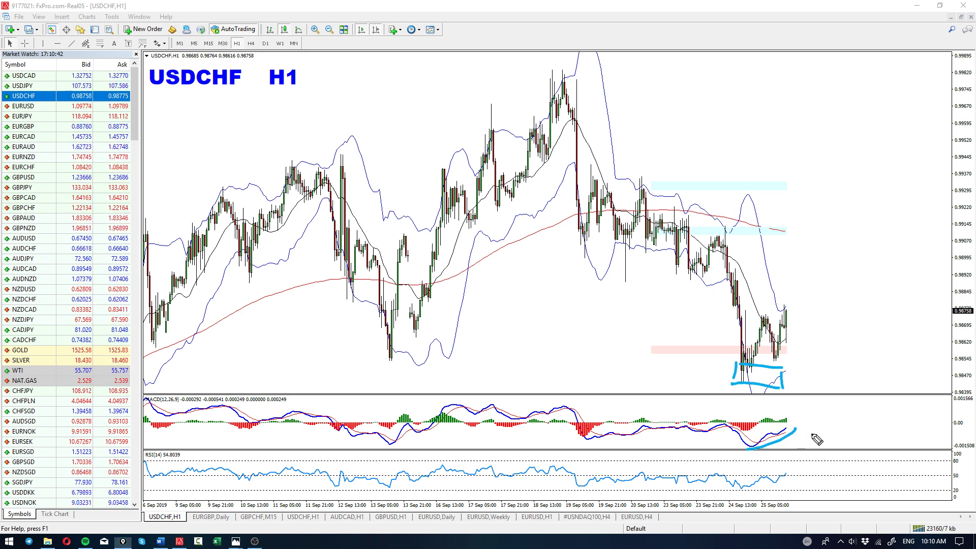
key(Escape)
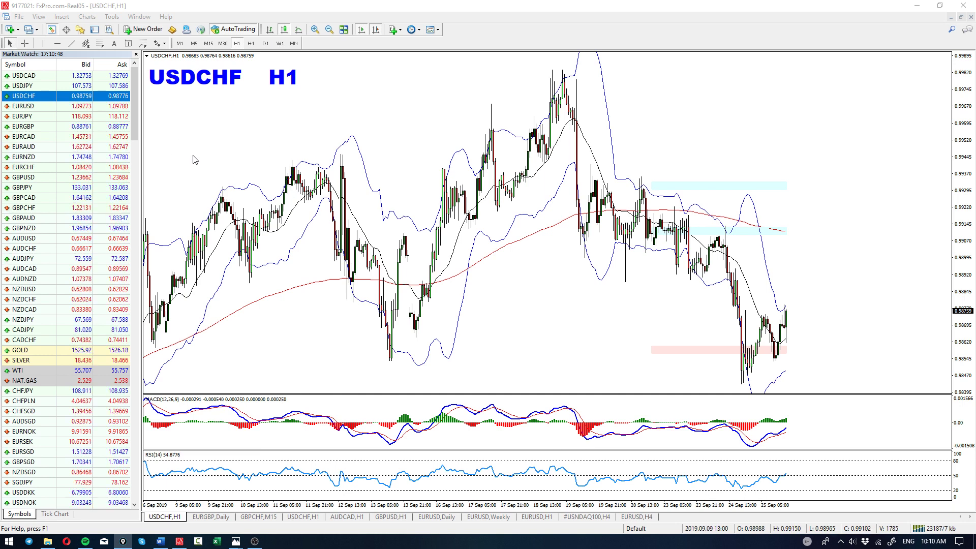
- Show AUDCAD on the weekly chart and briefly mark its downtrend and the latest pullback high
drag(110, 270, 317, 214)
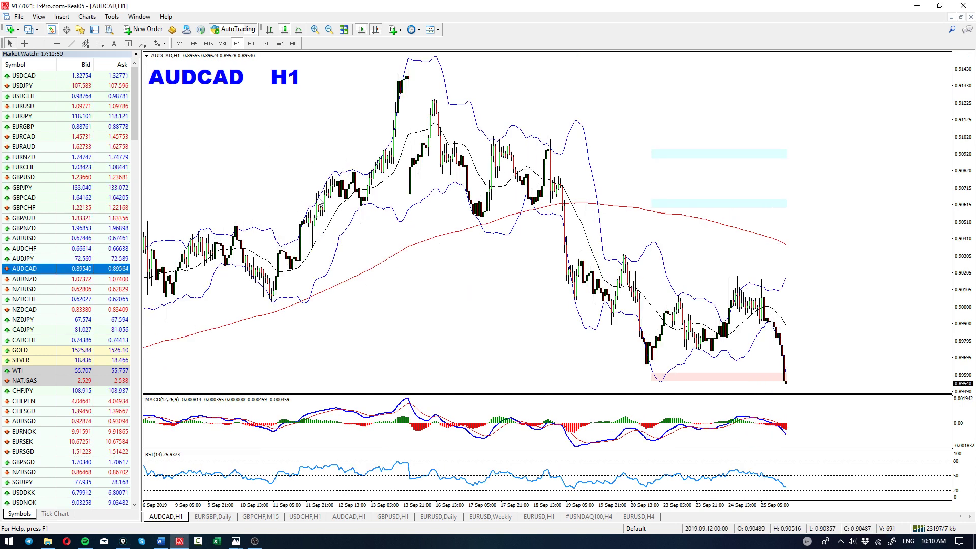
click(280, 43)
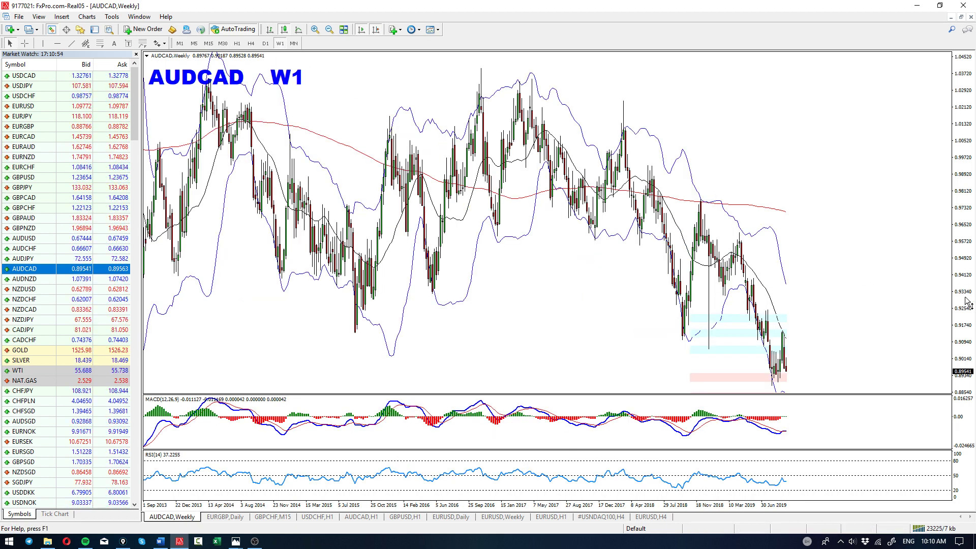
key(alt+Tab)
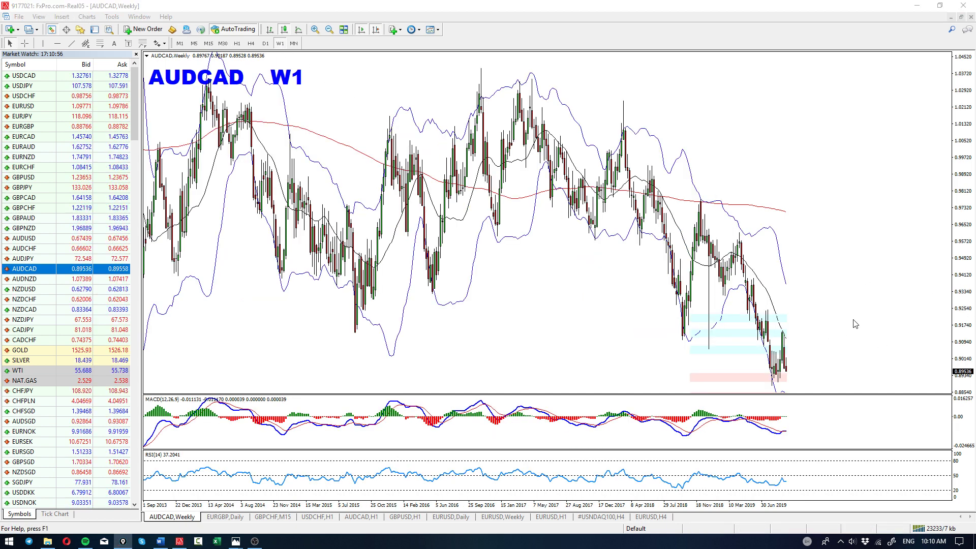
drag(703, 197, 786, 320)
drag(730, 293, 768, 357)
key(Escape)
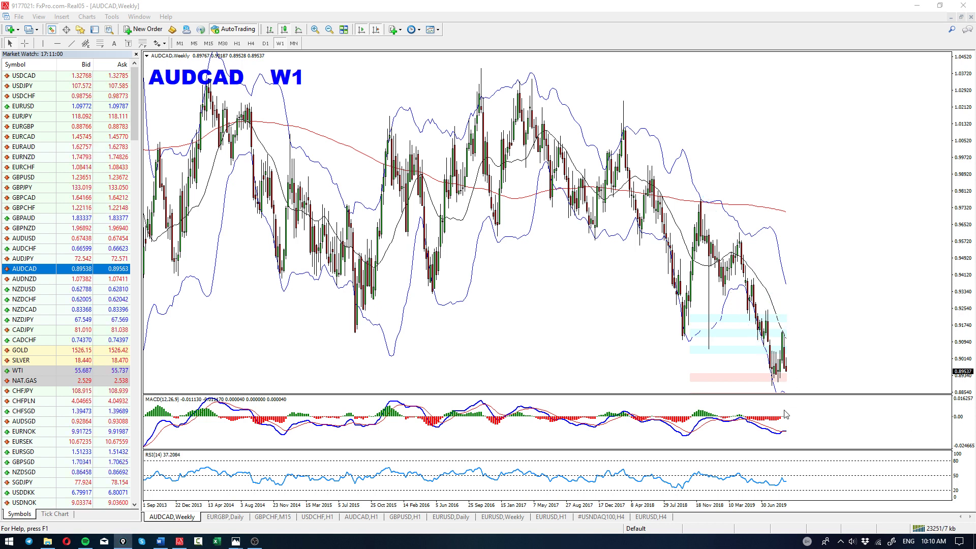
drag(817, 312, 784, 336)
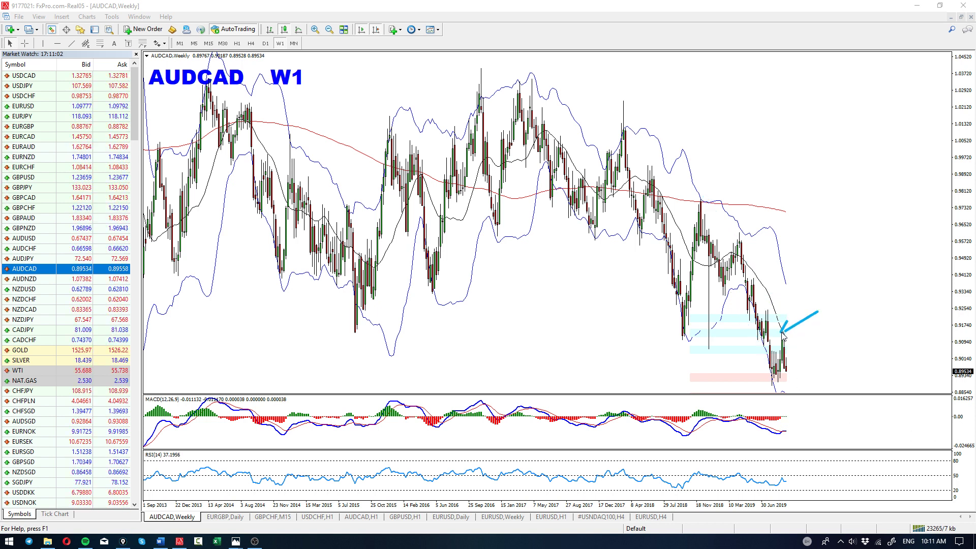
key(Escape)
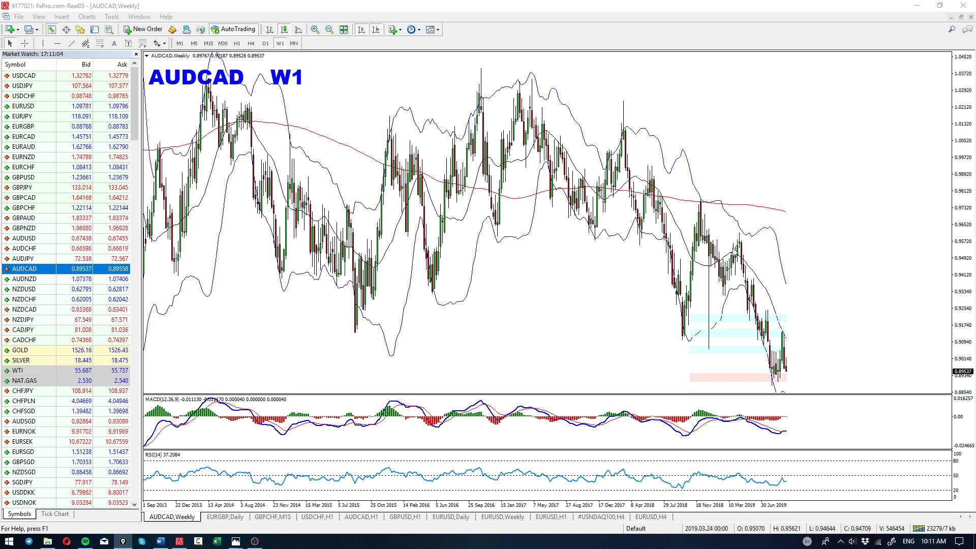
- Check AUDCAD's daily chart, return to weekly, and briefly underline the latest lows on price and MACD
click(266, 44)
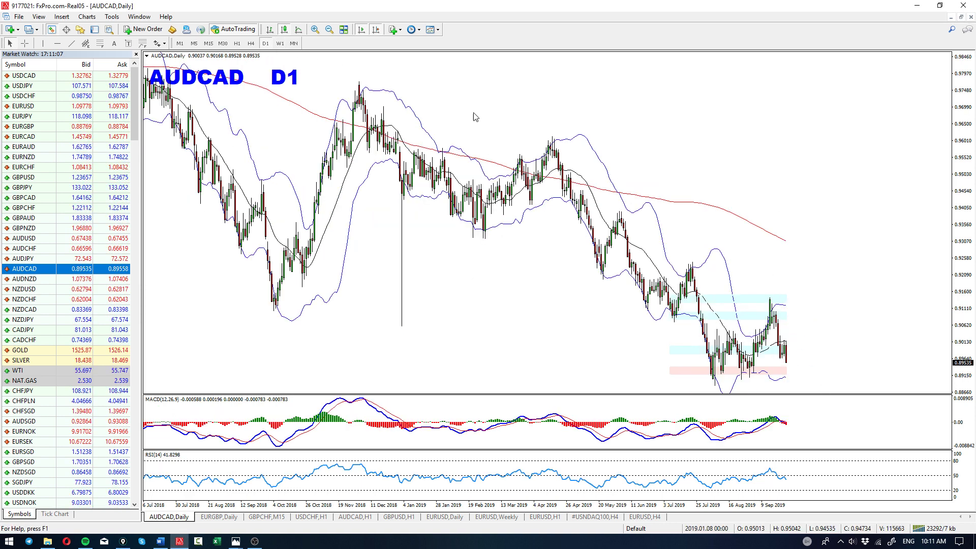
click(280, 44)
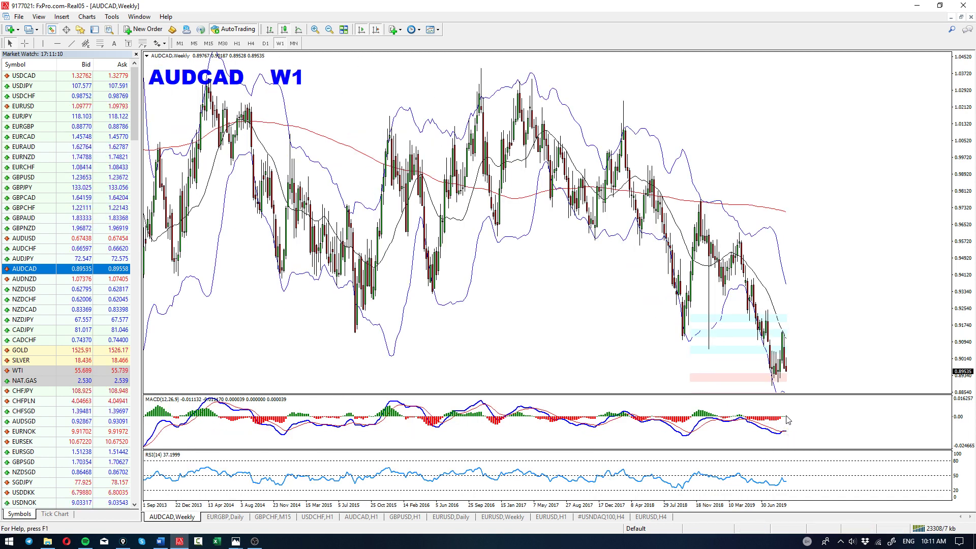
drag(771, 385, 793, 385)
drag(778, 436, 792, 433)
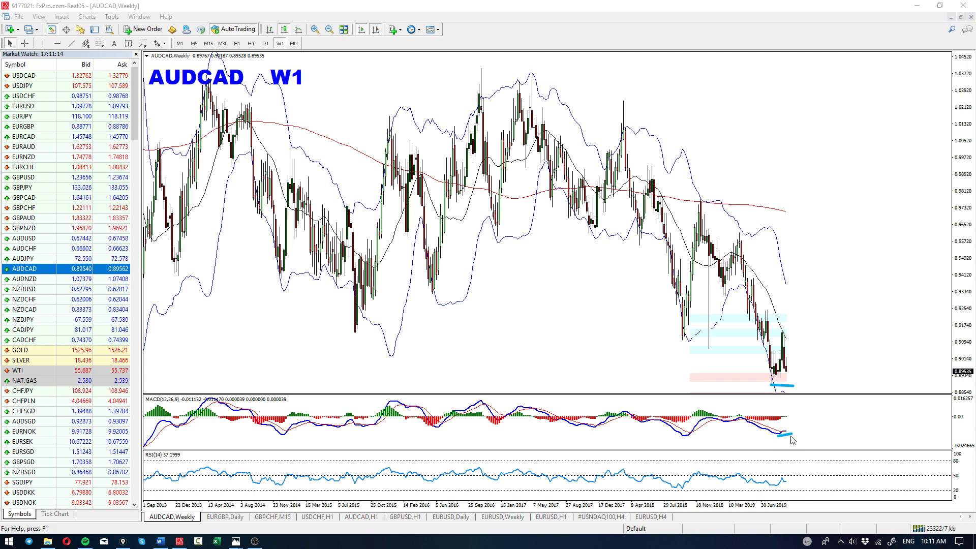
key(Escape)
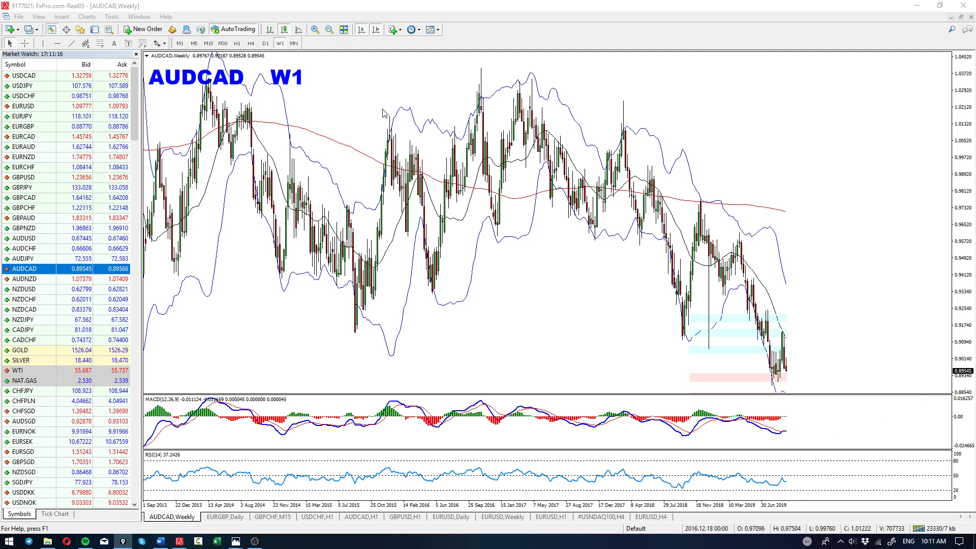
- Switch AUDCAD to D1 and briefly mark the lower highs against MACD, the recent zigzag and MACD's downward turn
click(265, 44)
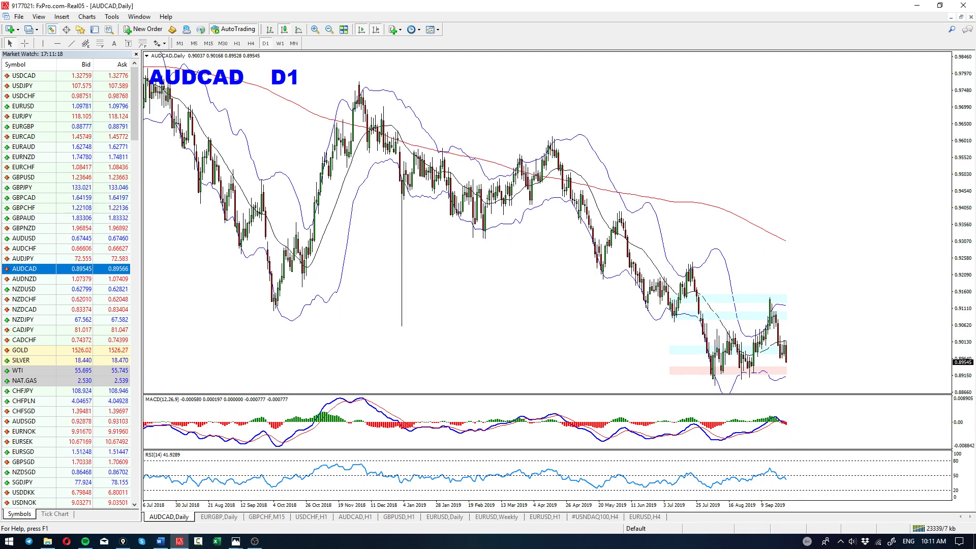
drag(675, 255, 763, 291)
drag(690, 417, 776, 417)
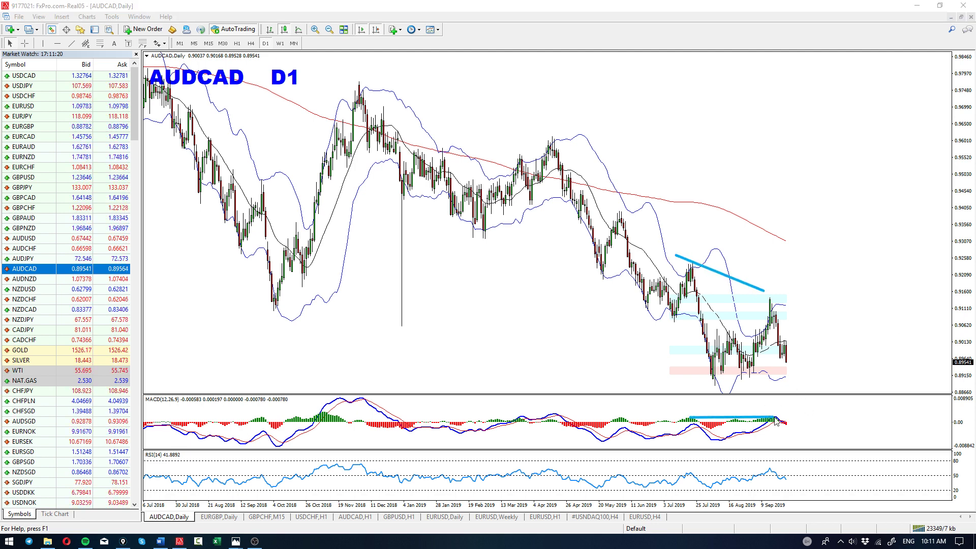
mouse_move(712, 379)
mouse_down()
mouse_move(739, 347)
mouse_move(758, 358)
mouse_move(769, 300)
mouse_up()
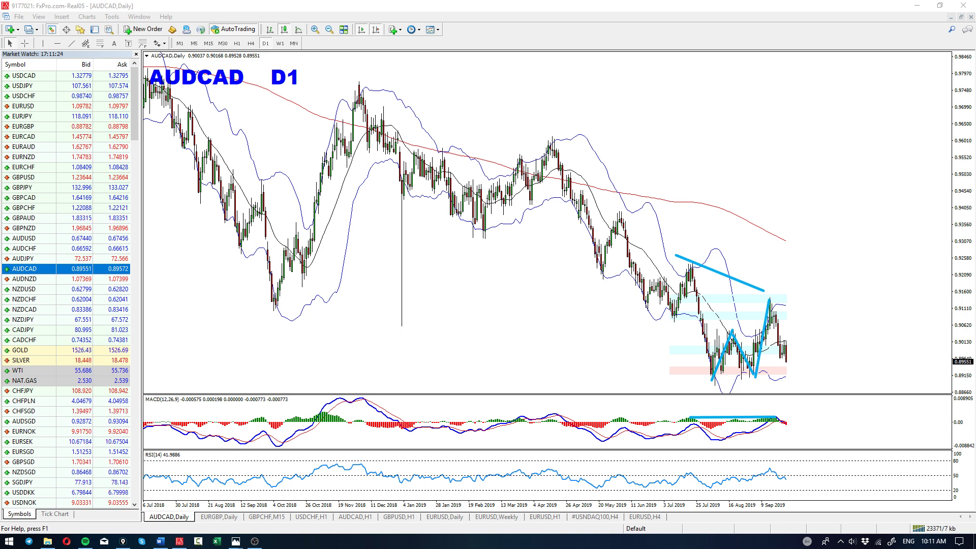
mouse_move(785, 412)
mouse_down()
mouse_move(808, 438)
mouse_move(798, 440)
mouse_up()
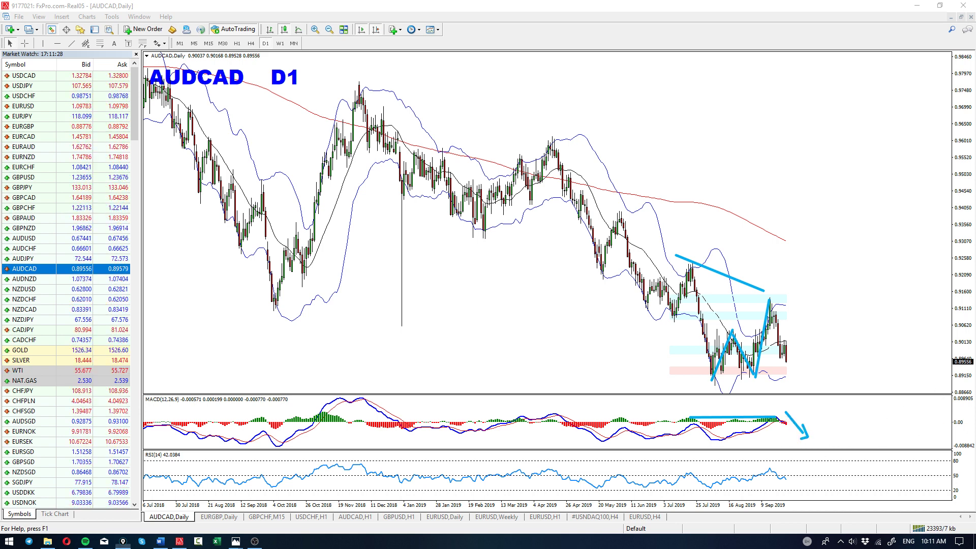
key(Escape)
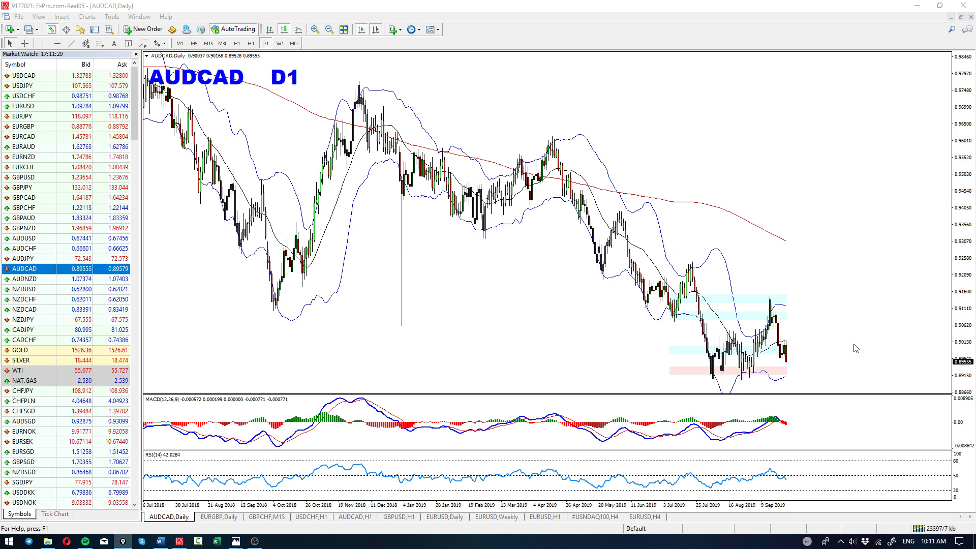
- Switch AUDCAD to H4, trace the zigzag decline from the mid-September high, and erase the tracing
click(250, 44)
mouse_move(690, 164)
mouse_down()
mouse_move(705, 233)
mouse_move(724, 197)
mouse_move(737, 289)
mouse_move(749, 260)
mouse_move(752, 318)
mouse_move(766, 308)
mouse_move(776, 268)
mouse_up()
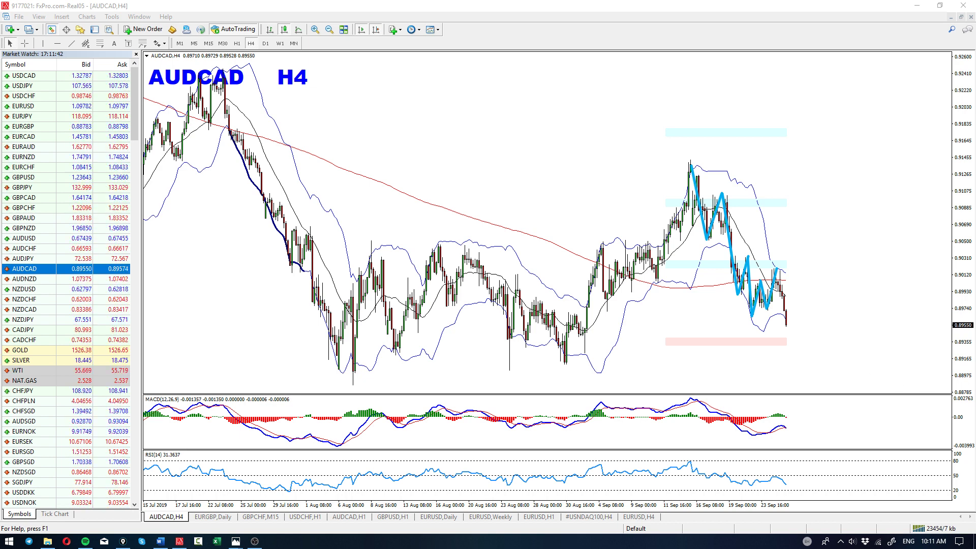
key(ctrl+shift+7)
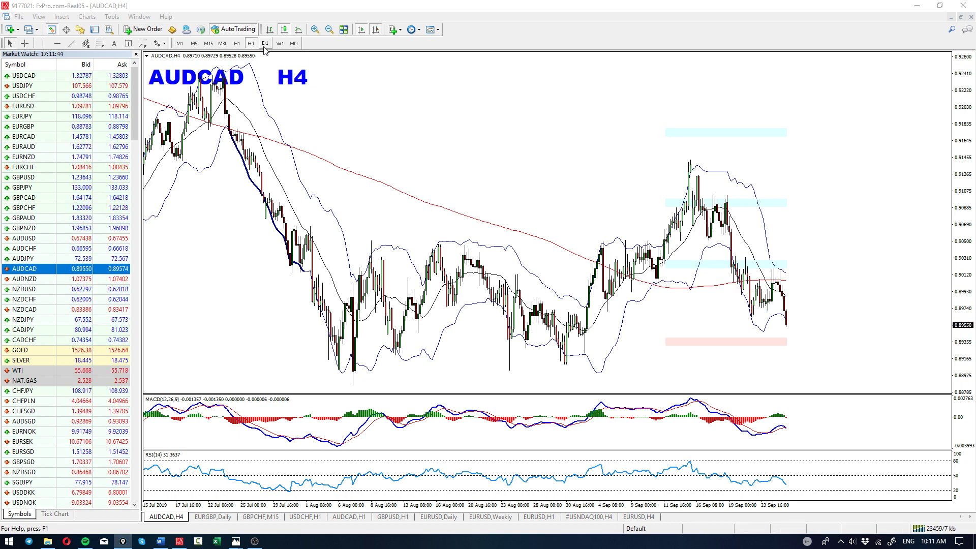
- Place a Fibonacci Expansion on AUDCAD H4 from the mid-September high through the following low to the latest pullback high
click(142, 43)
mouse_move(689, 159)
mouse_down()
mouse_move(742, 286)
mouse_move(769, 254)
mouse_move(775, 274)
mouse_up()
- Circle the 61.8 expansion target and draw a horizontal support line across the August lows, adding an arrow at the late-August low
key(ctrl+shift+3)
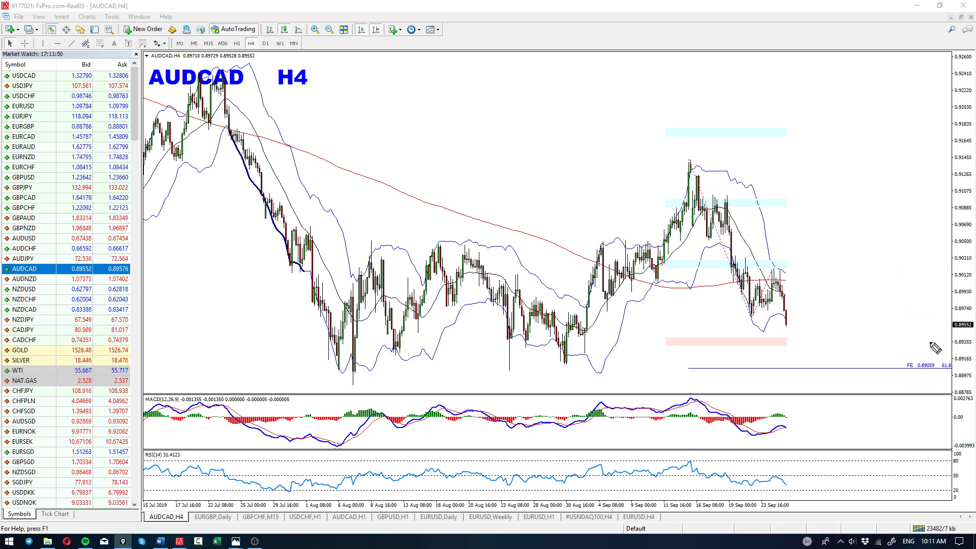
drag(831, 367, 828, 363)
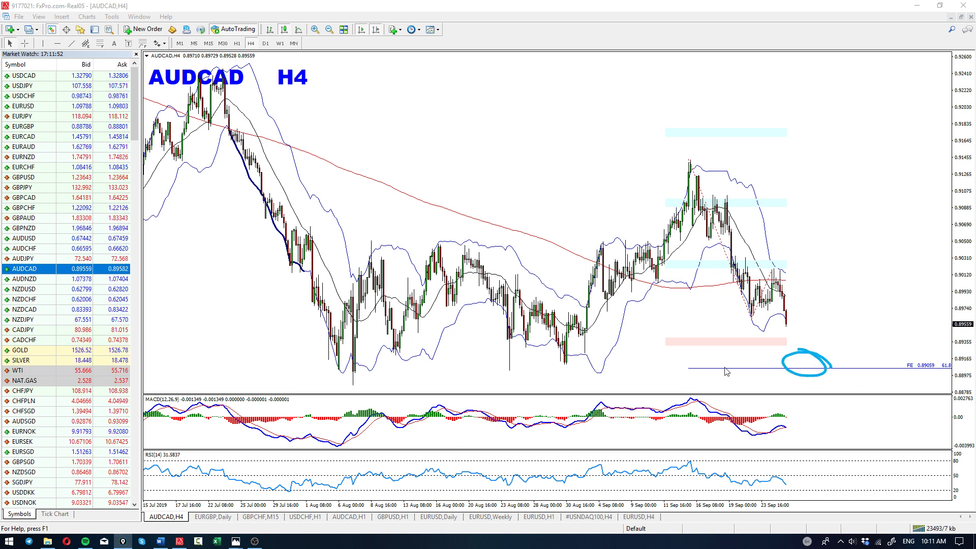
drag(337, 361, 962, 361)
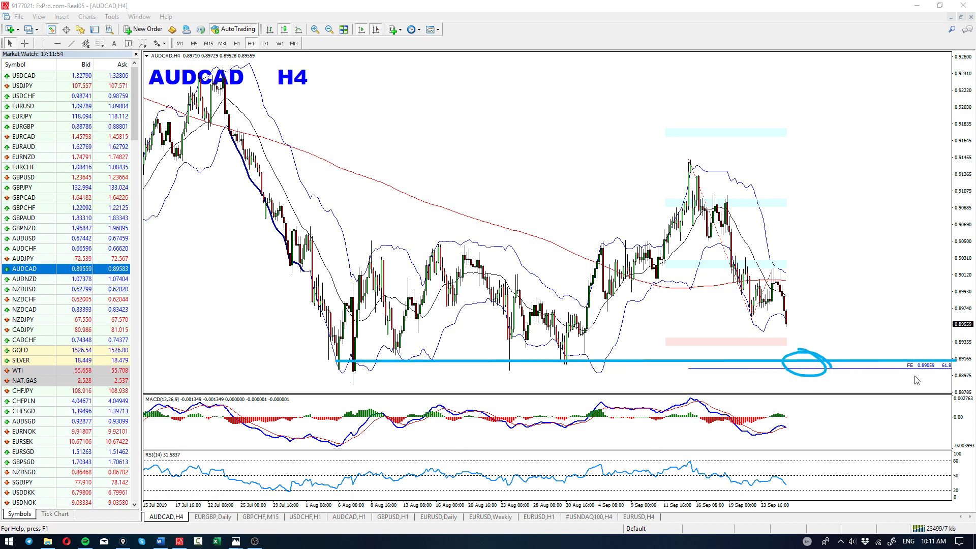
drag(623, 405, 586, 374)
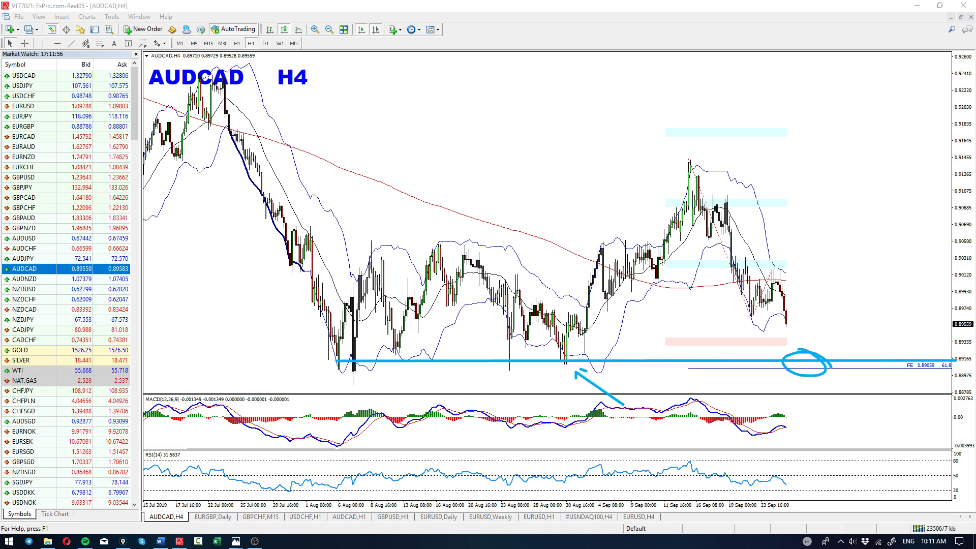
- Clear the drawings, then draw a rising trend line under the August lows and a dashed decline from the latest price to it
key(Escape)
mouse_move(355, 384)
mouse_down()
mouse_move(607, 383)
mouse_move(919, 338)
mouse_up()
drag(787, 301, 794, 321)
drag(797, 327, 802, 334)
drag(806, 341, 811, 347)
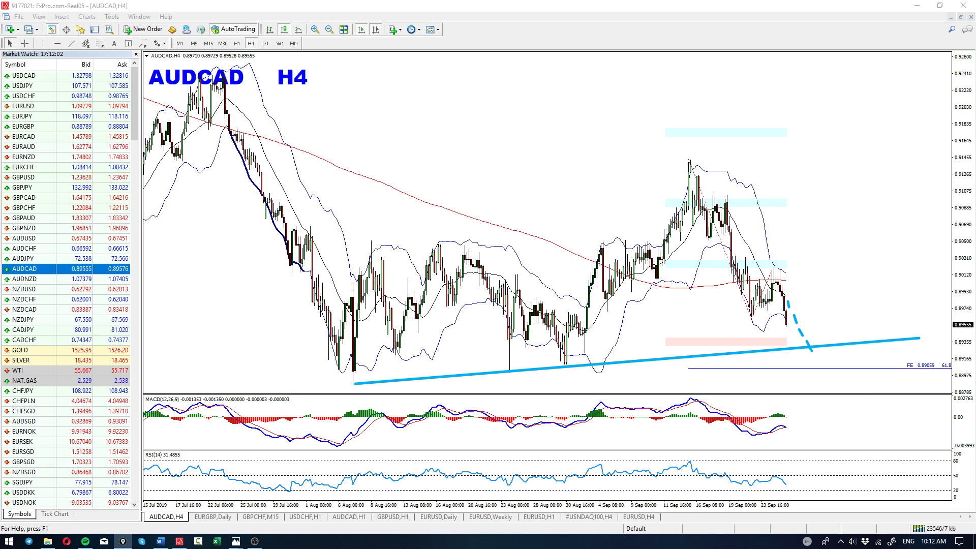
- Clear the trend line, mark the recent MACD lows with a slightly rising line, and erase the mark
key(Escape)
drag(744, 439, 808, 433)
key(Escape)
- Switch AUDCAD to H1, compress the price scale, and briefly sketch a zigzag projection continuing the latest decline
click(237, 44)
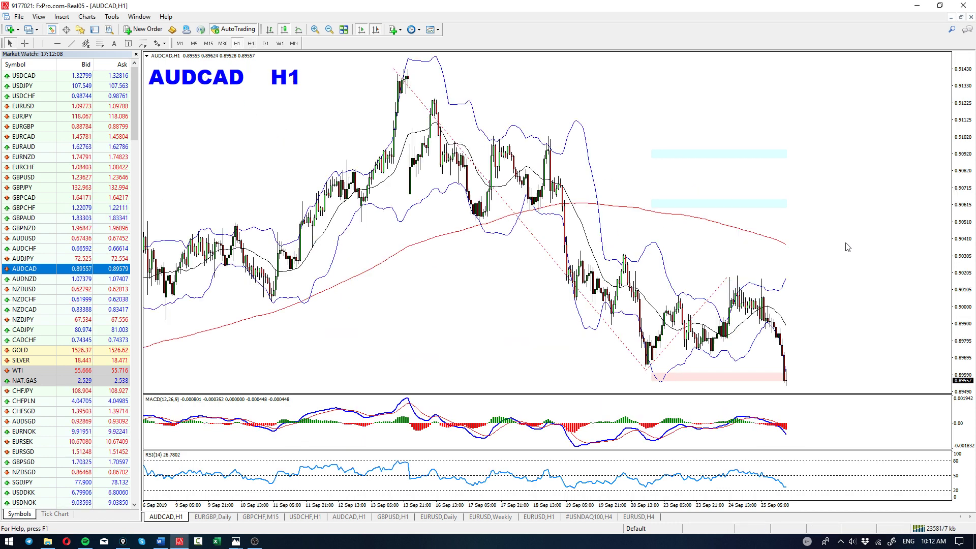
drag(963, 279, 966, 326)
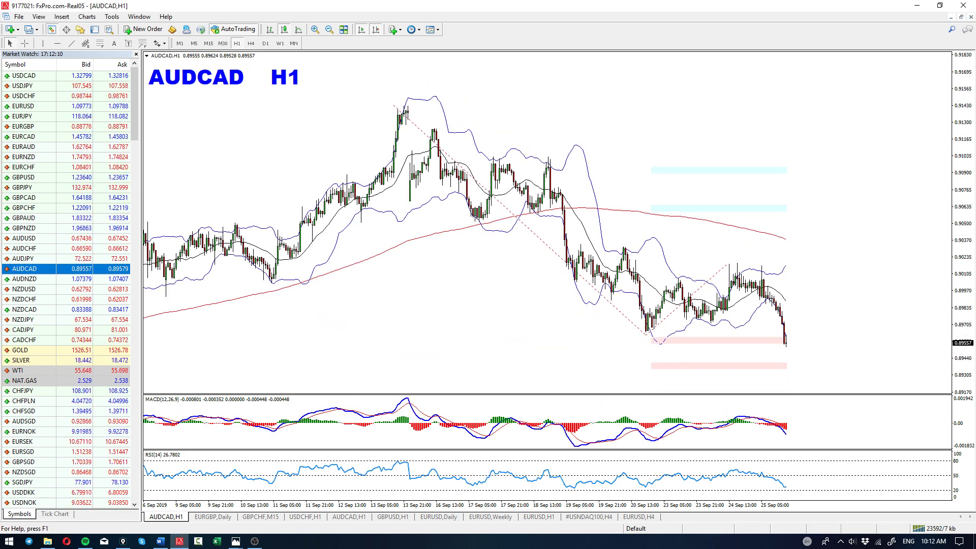
mouse_move(783, 325)
mouse_down()
mouse_move(799, 355)
mouse_move(829, 366)
mouse_up()
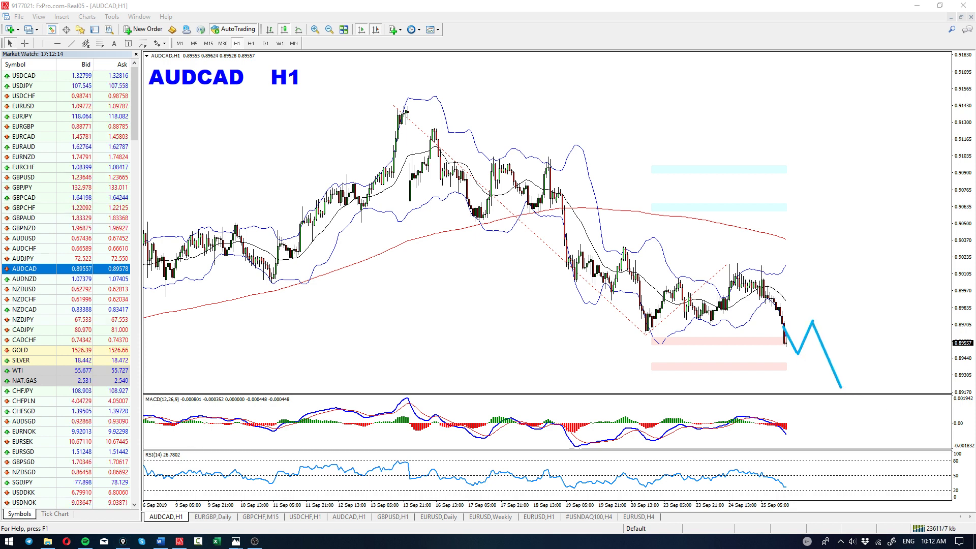
key(Escape)
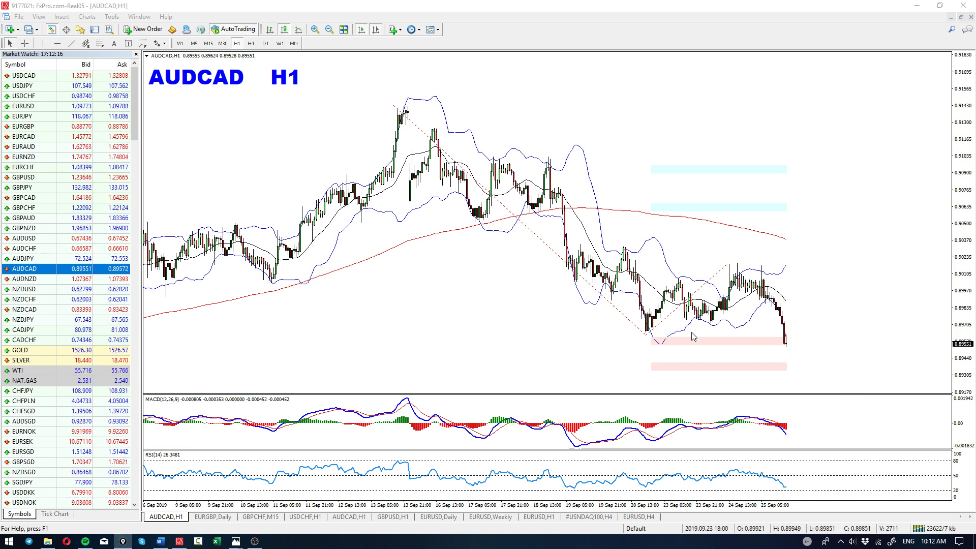
- Delete the Fibonacci Expansion and briefly outline the decline from the mid-September high with a two-line descending channel
drag(720, 269, 722, 269)
key(Delete)
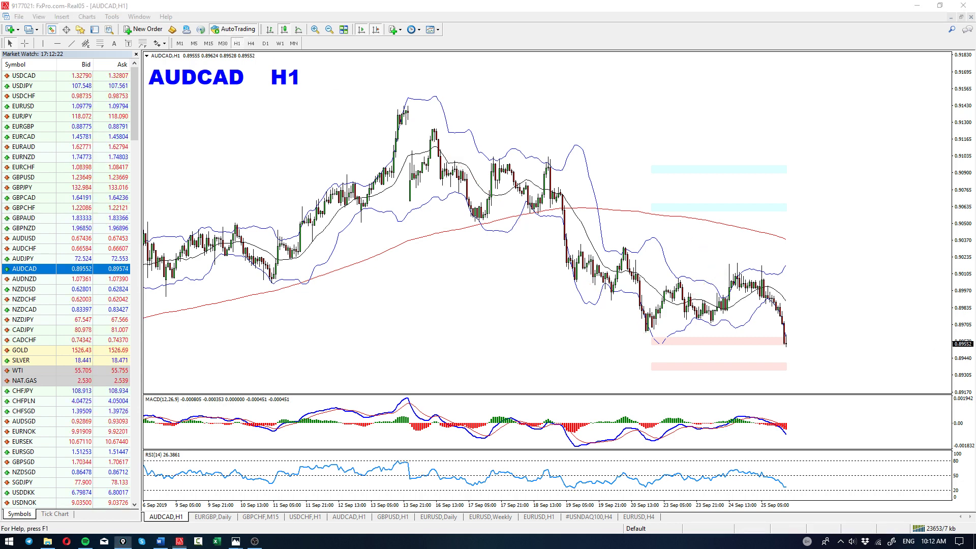
drag(410, 104, 706, 235)
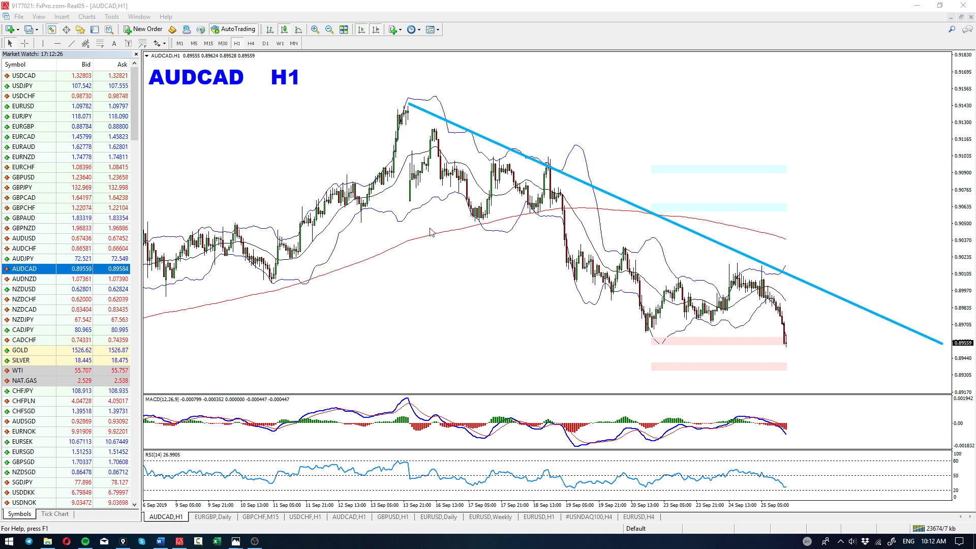
drag(413, 195, 853, 433)
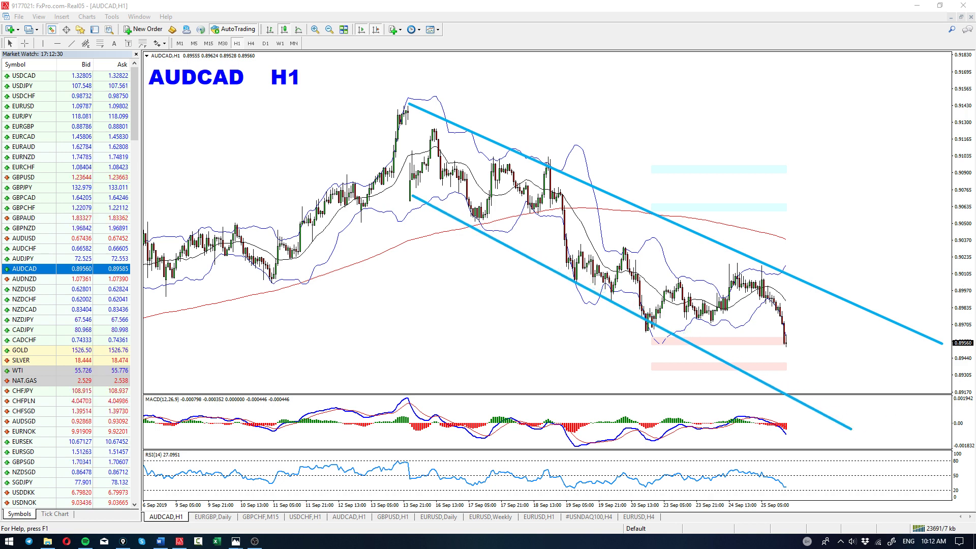
key(BackSpace)
key(BackSpace)
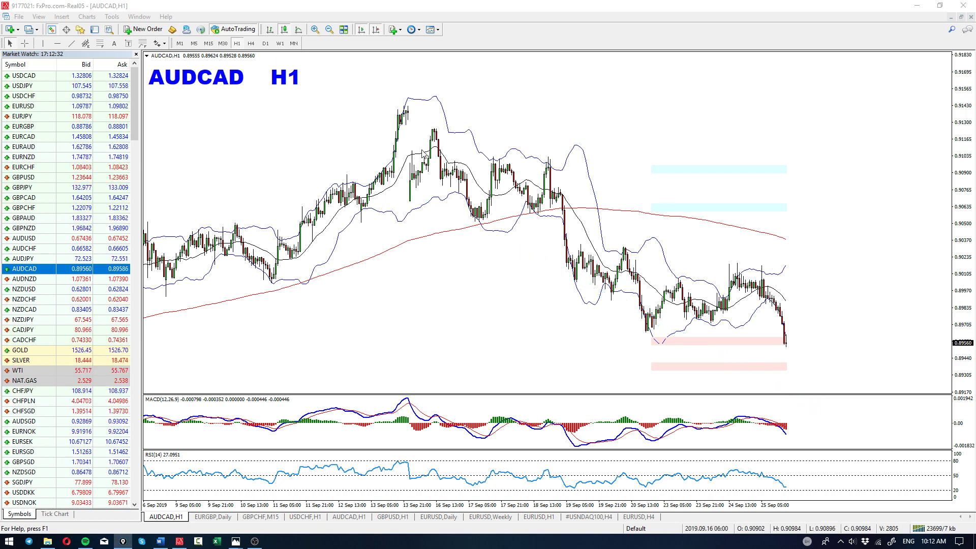
- Open the sRs Trend Rider AUDCAD H1 chart, trace the zigzag from the mid-September high, and draw a rising line under the latest lows
click(358, 517)
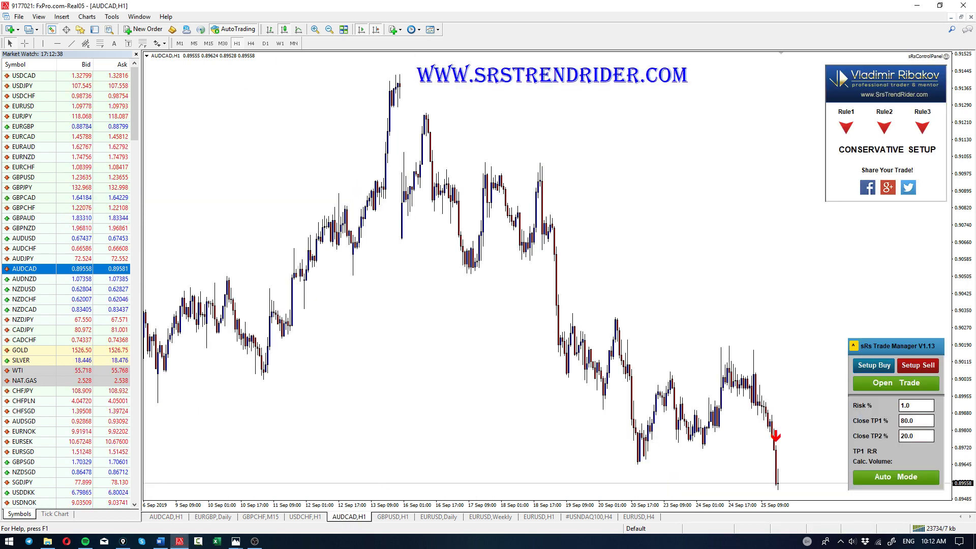
mouse_move(384, 82)
mouse_down()
mouse_move(410, 183)
mouse_move(450, 264)
mouse_up()
mouse_move(457, 268)
mouse_down()
mouse_move(498, 202)
mouse_move(600, 419)
mouse_move(641, 470)
mouse_up()
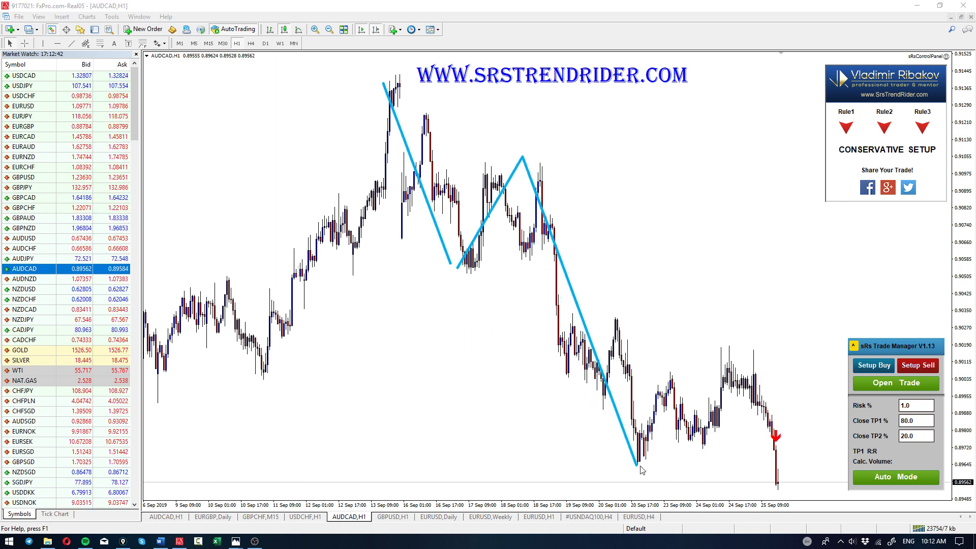
key(ctrl+z)
mouse_move(524, 161)
mouse_down()
mouse_move(606, 406)
mouse_move(616, 328)
mouse_move(629, 437)
mouse_move(694, 445)
mouse_move(746, 351)
mouse_up()
drag(639, 463, 834, 426)
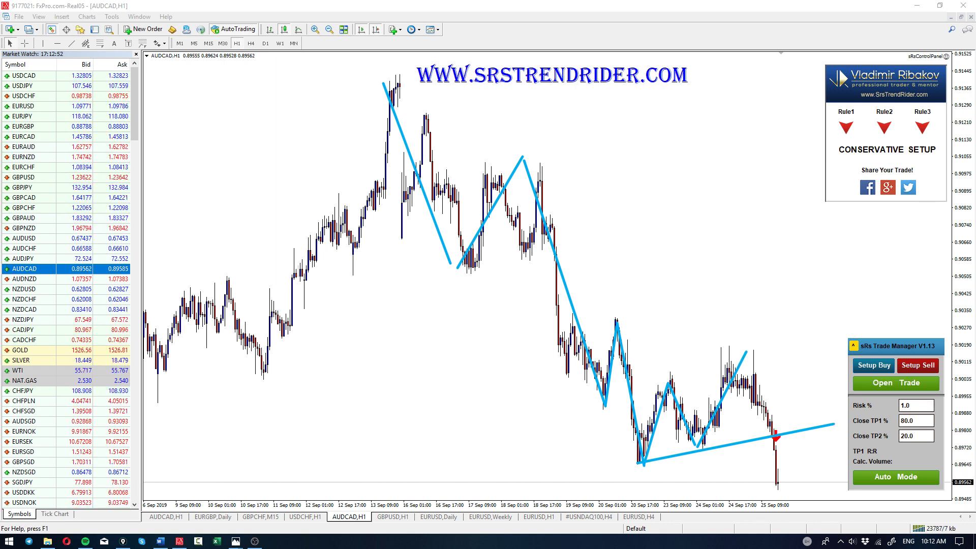
- Circle the three rule arrows above the Conservative Setup label, and clear all the drawings
drag(854, 85, 934, 143)
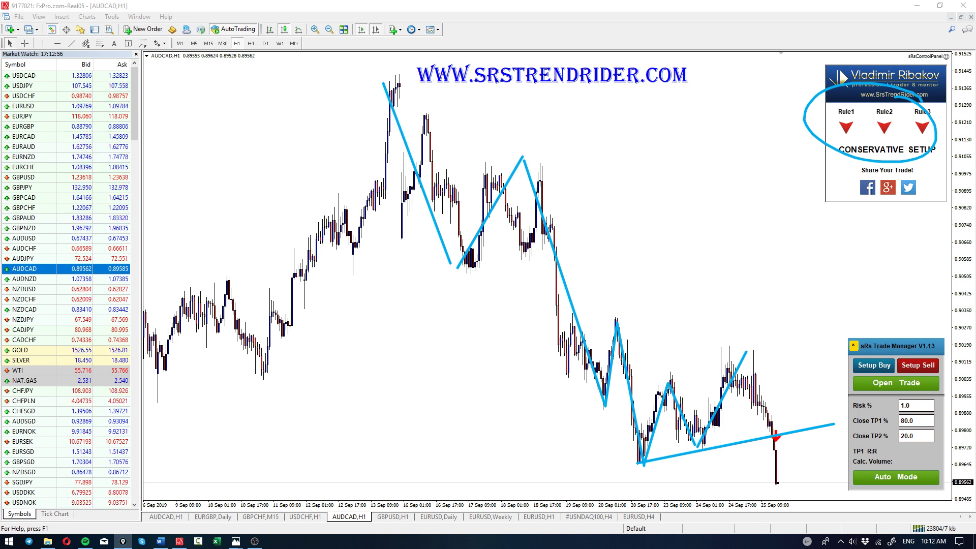
key(ctrl+shift+7)
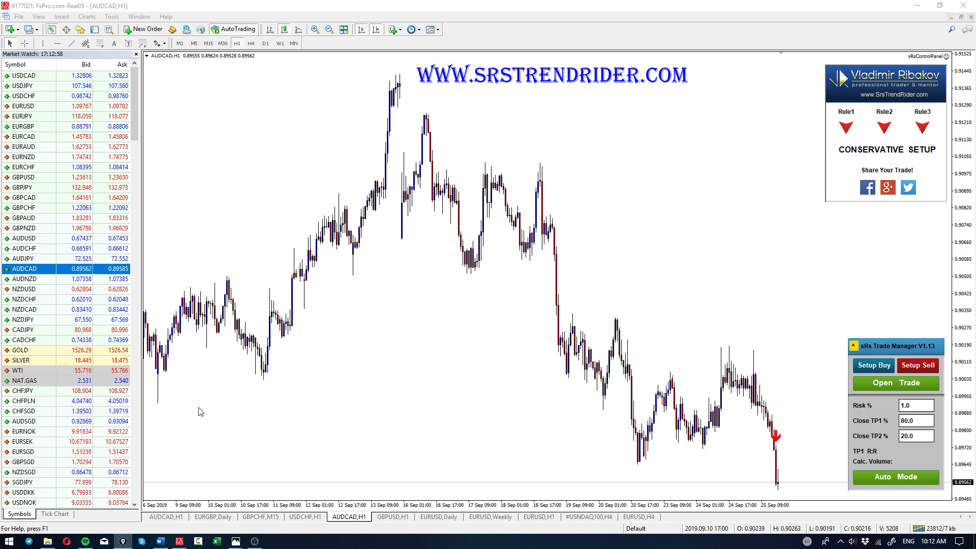
- Return to the AUDCAD H1 chart with MACD and RSI and briefly trace the decline from the mid-September high
click(168, 517)
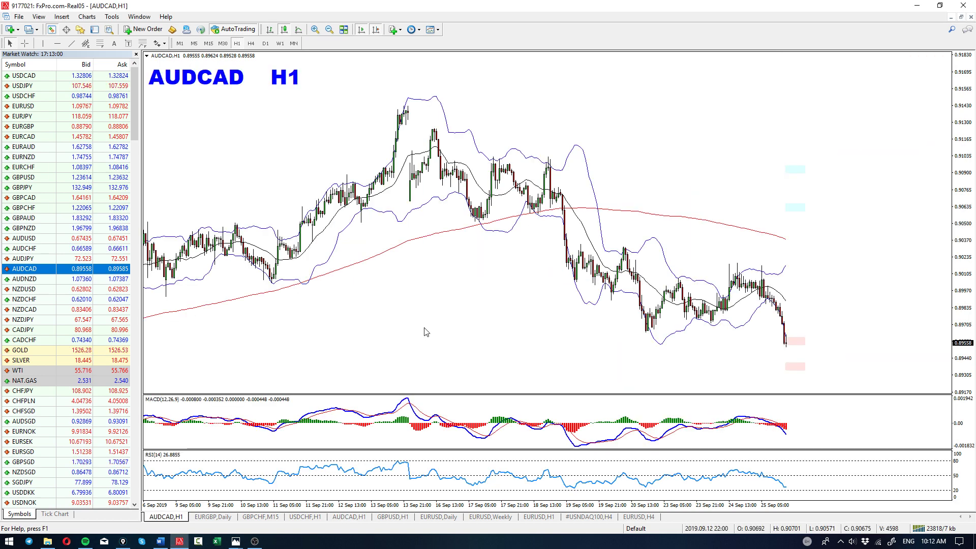
middle_click(506, 127)
drag(407, 102, 894, 321)
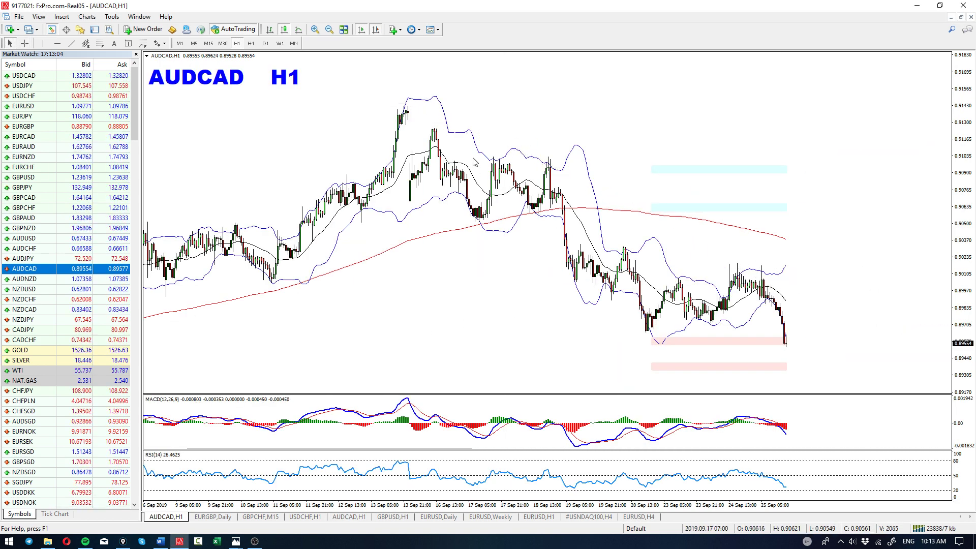
- Switch AUDCAD to H4, sketch a dashed downward arrow from the latest price toward the August lows, and erase it
click(251, 43)
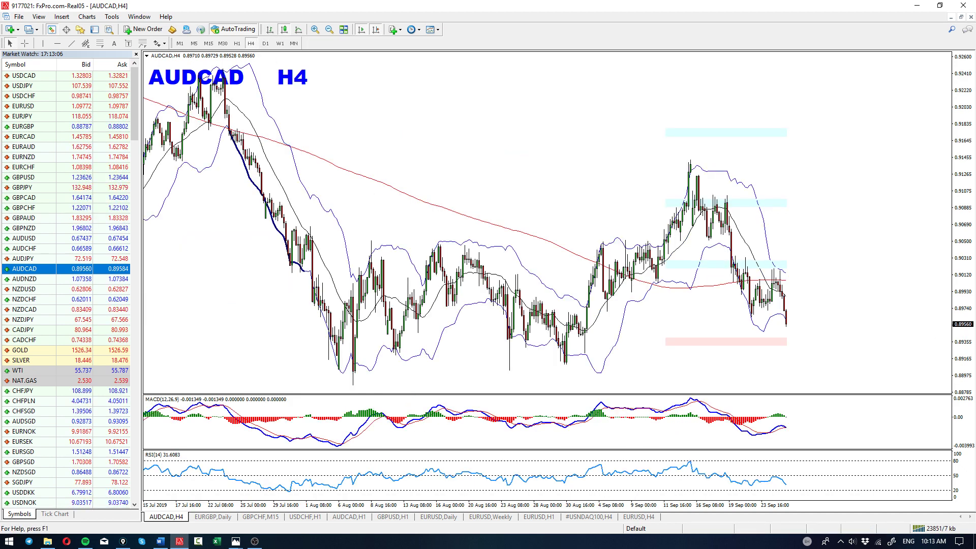
drag(787, 315, 788, 305)
drag(792, 317, 808, 357)
drag(808, 357, 798, 350)
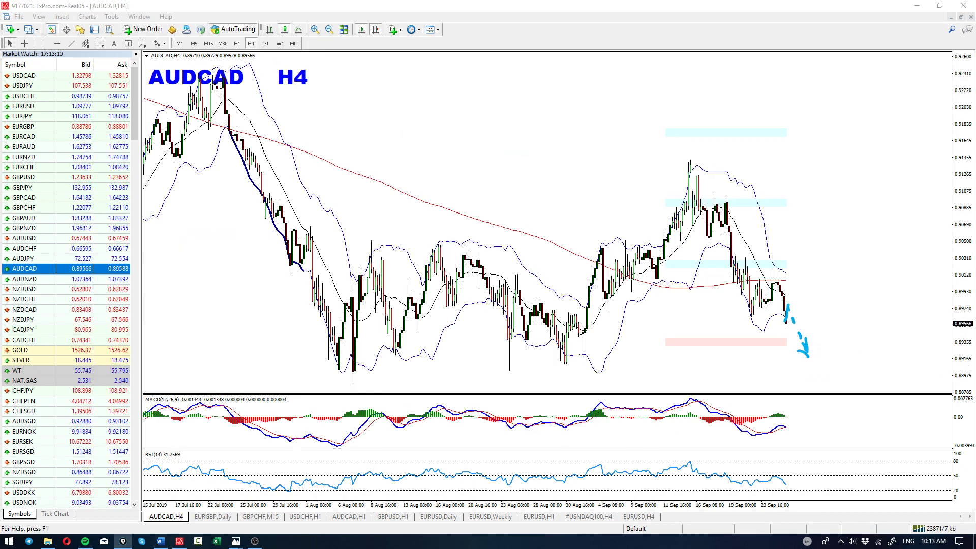
key(Escape)
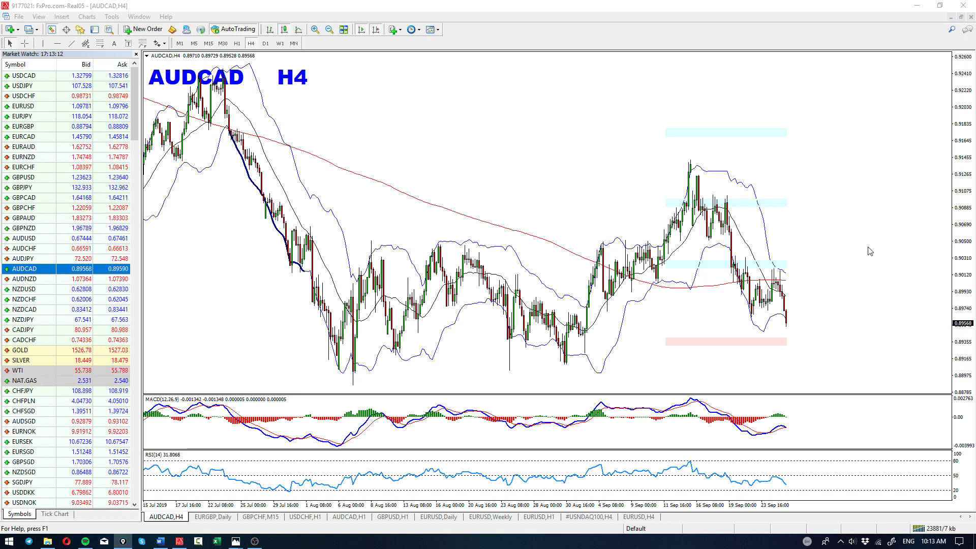